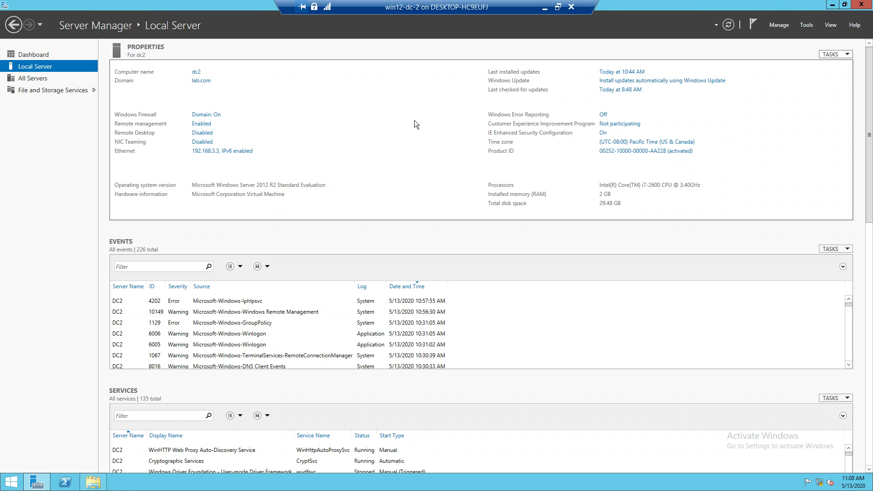
pyautogui.click(805, 25)
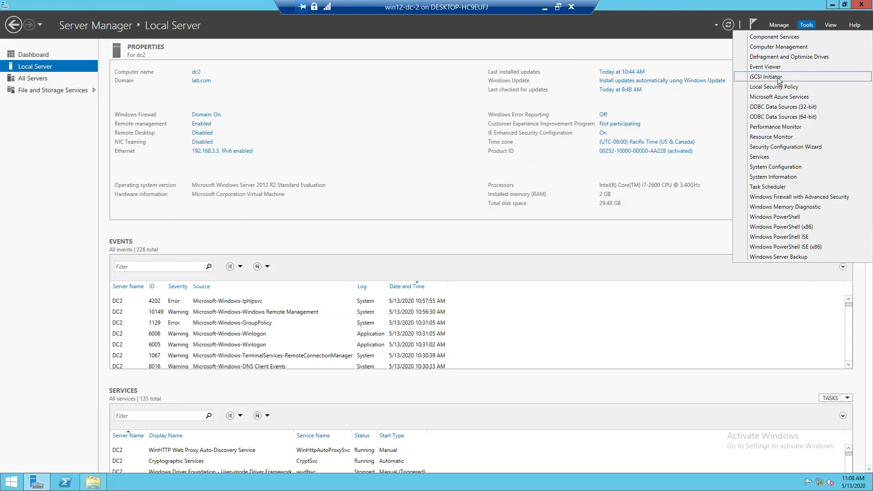
pyautogui.click(703, 55)
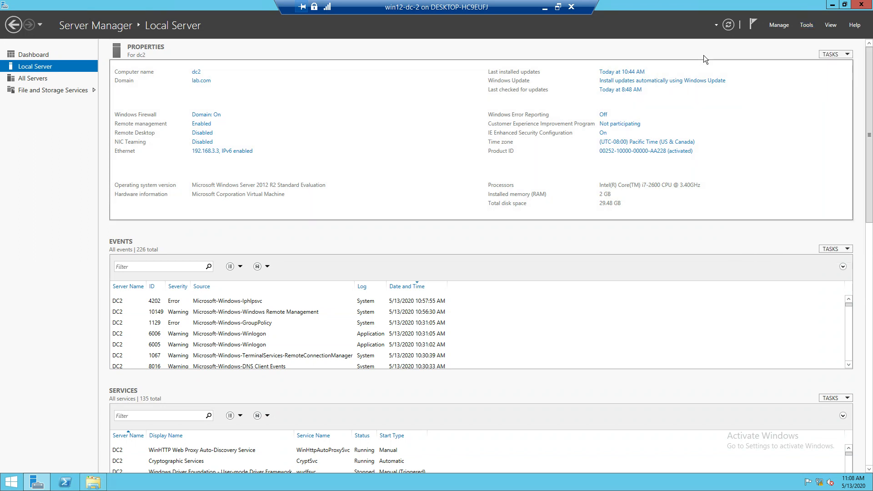
# Step: Start adding roles and features, using a role-based or feature-based installation on the server dc2.lab.com
pyautogui.click(770, 27)
pyautogui.click(781, 32)
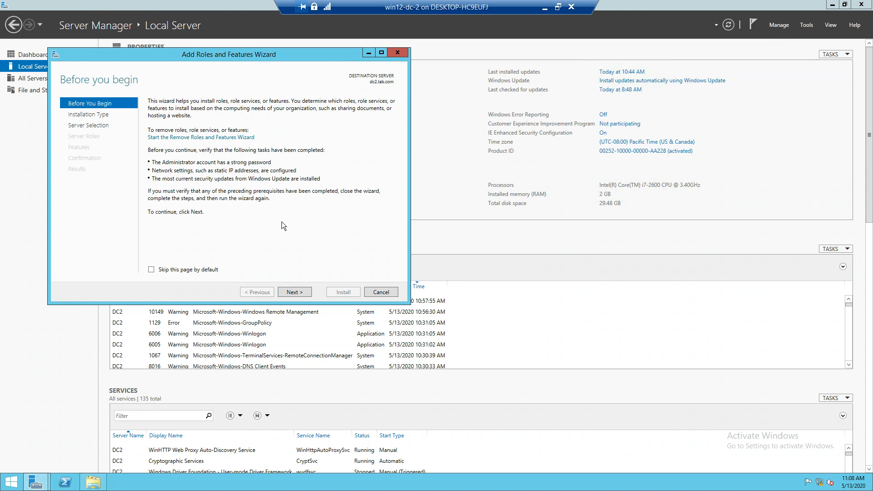
pyautogui.click(287, 292)
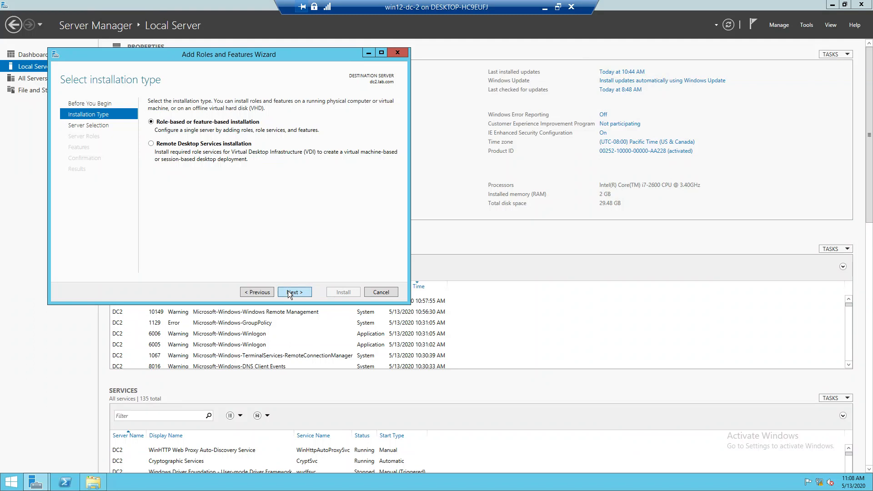
pyautogui.click(288, 292)
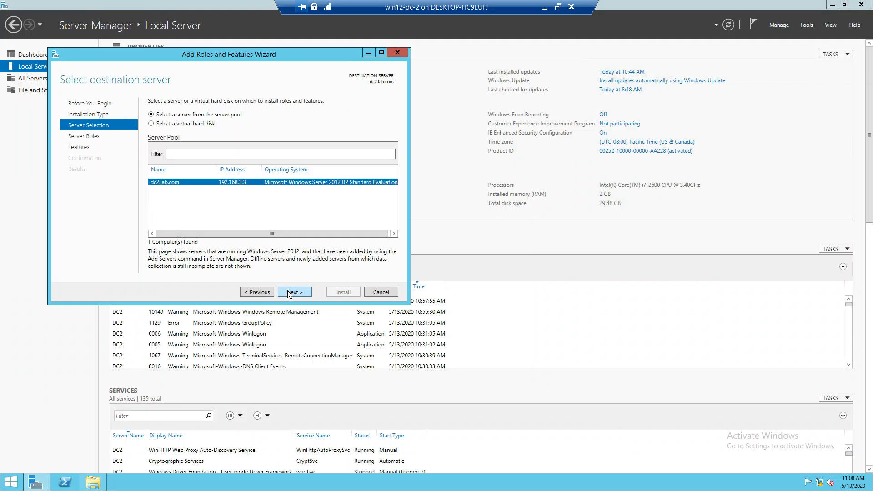
pyautogui.click(291, 292)
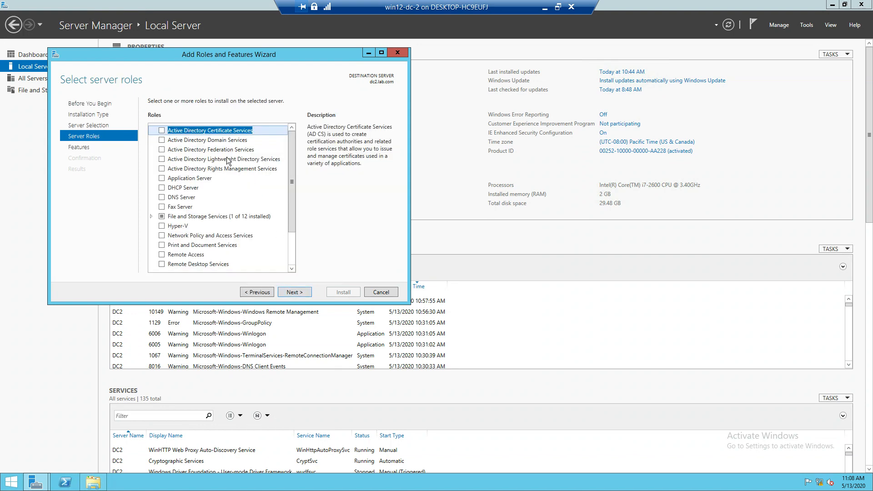
pyautogui.click(161, 130)
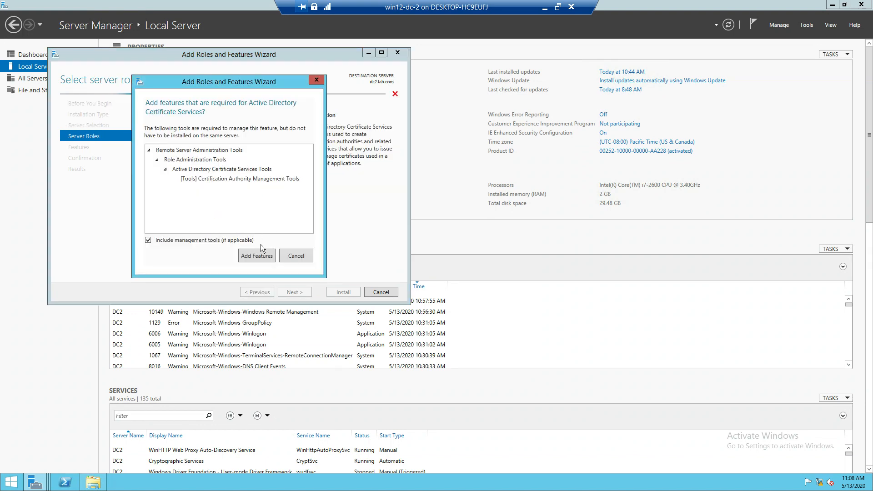
pyautogui.click(253, 255)
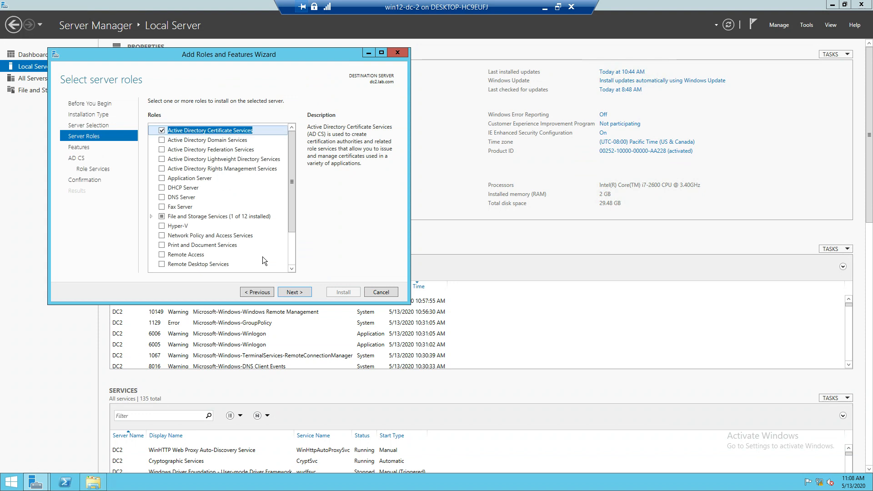
pyautogui.click(292, 292)
pyautogui.click(290, 292)
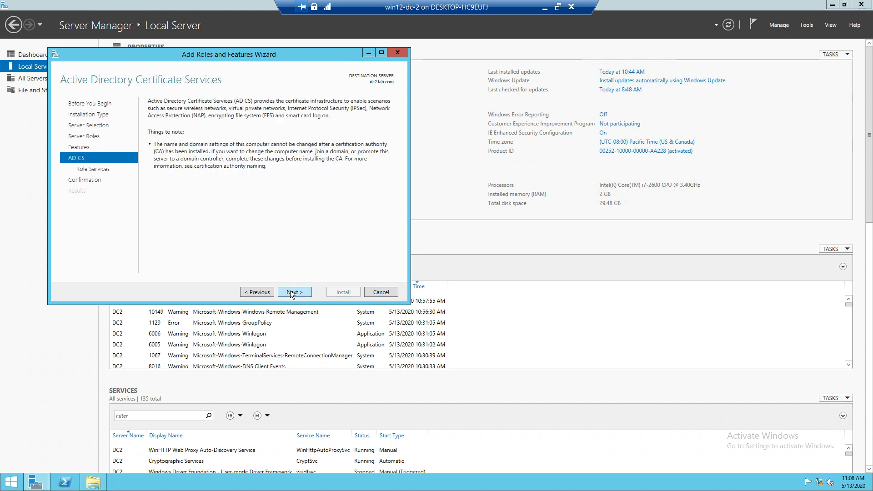
pyautogui.click(290, 291)
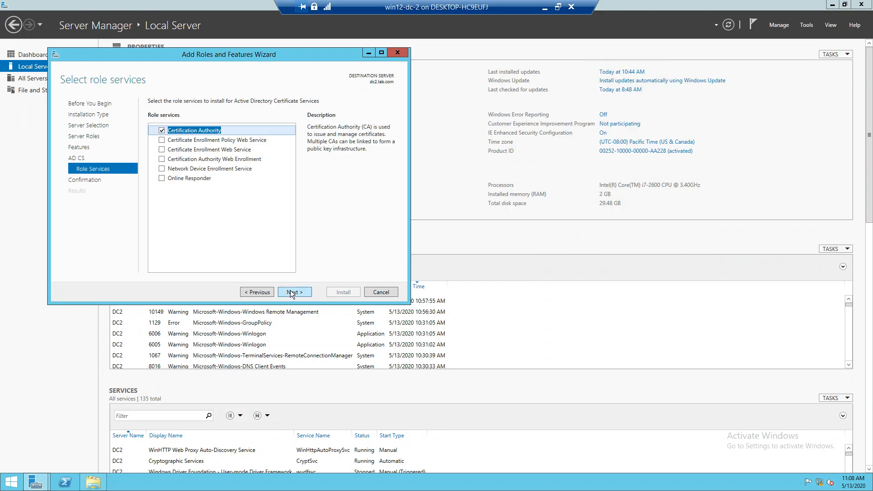
pyautogui.click(258, 291)
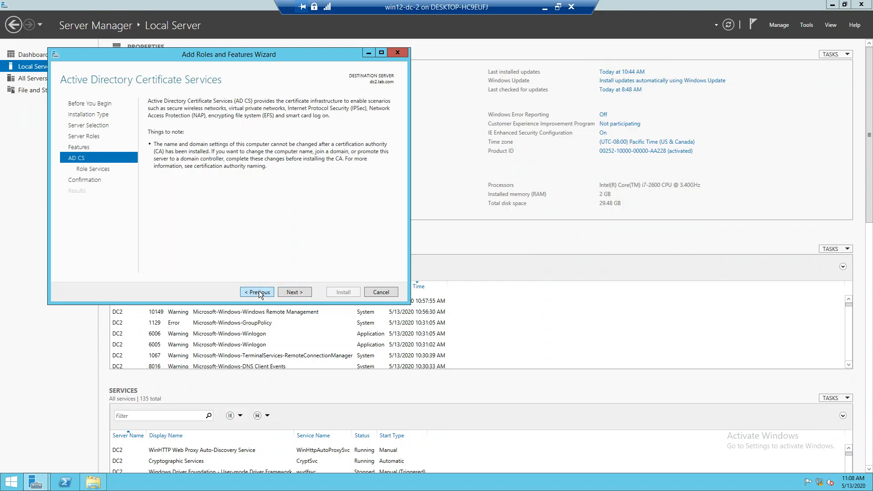
pyautogui.click(259, 291)
pyautogui.click(258, 291)
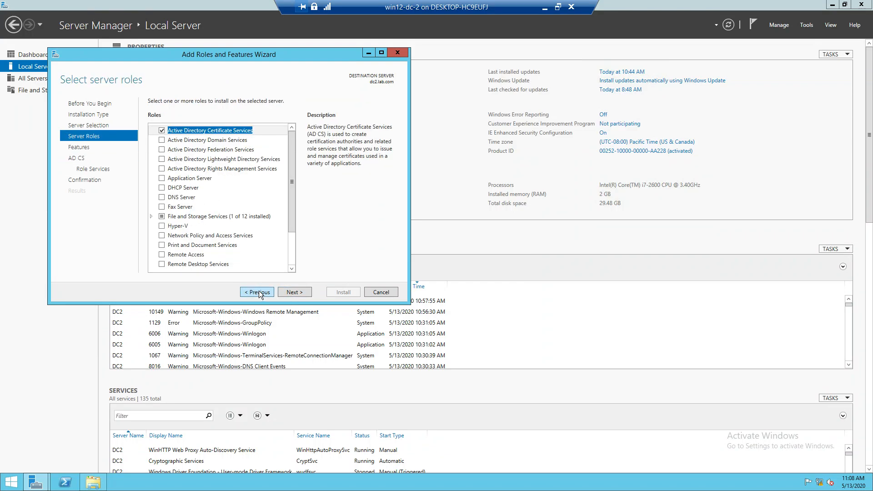
pyautogui.click(162, 131)
# Step: Select the Active Directory Domain Services role with its required features and management tools, keeping the preselected features
pyautogui.click(162, 140)
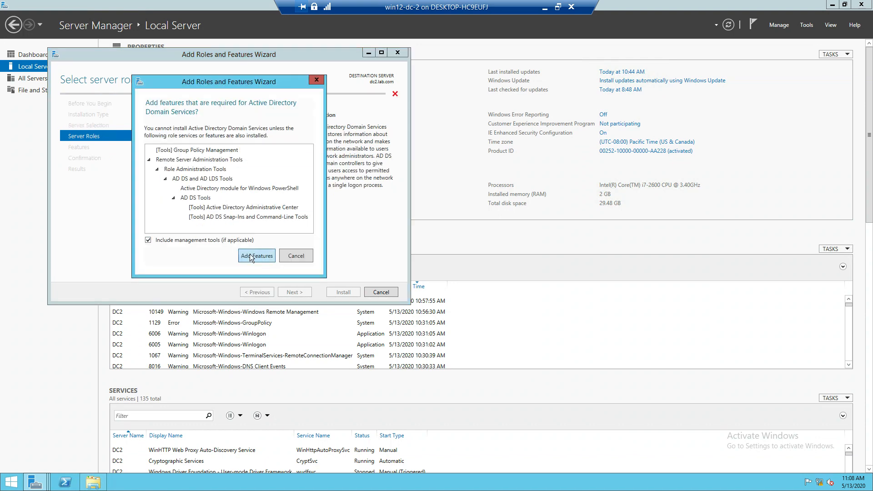
pyautogui.click(249, 256)
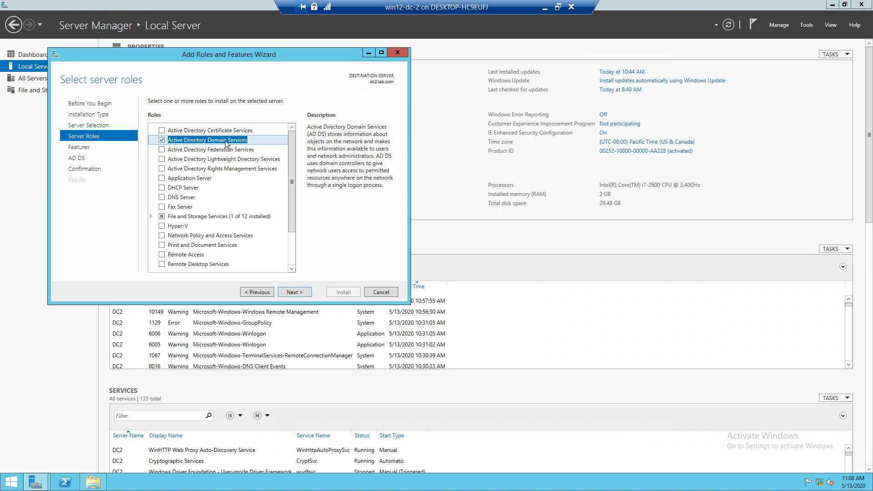
pyautogui.click(298, 294)
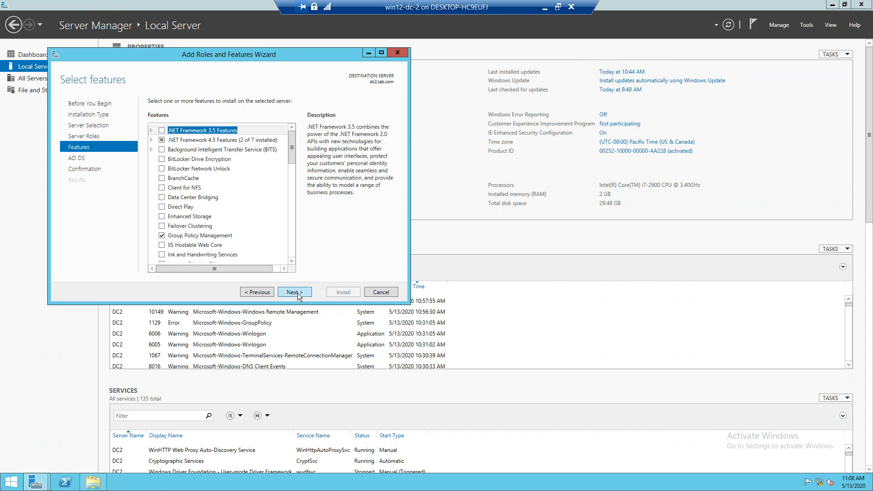
pyautogui.click(298, 294)
pyautogui.click(298, 293)
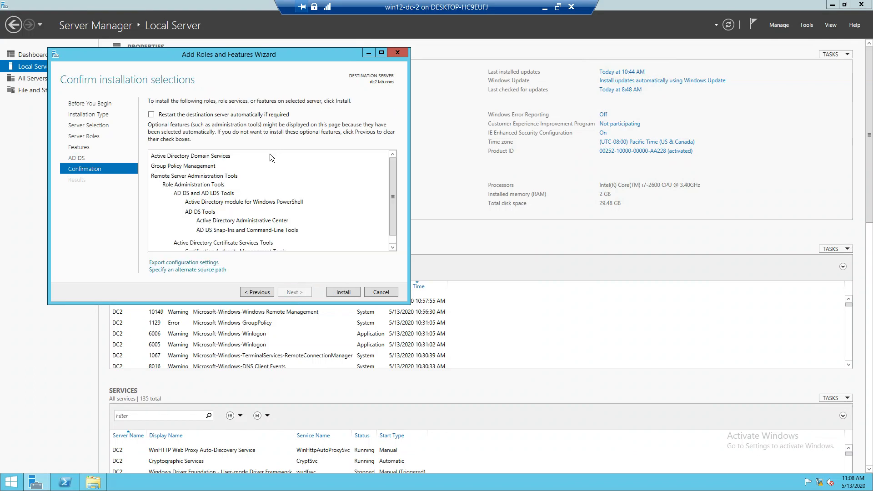
# Step: Allow the destination server to restart automatically if required and install the selected role
pyautogui.click(233, 115)
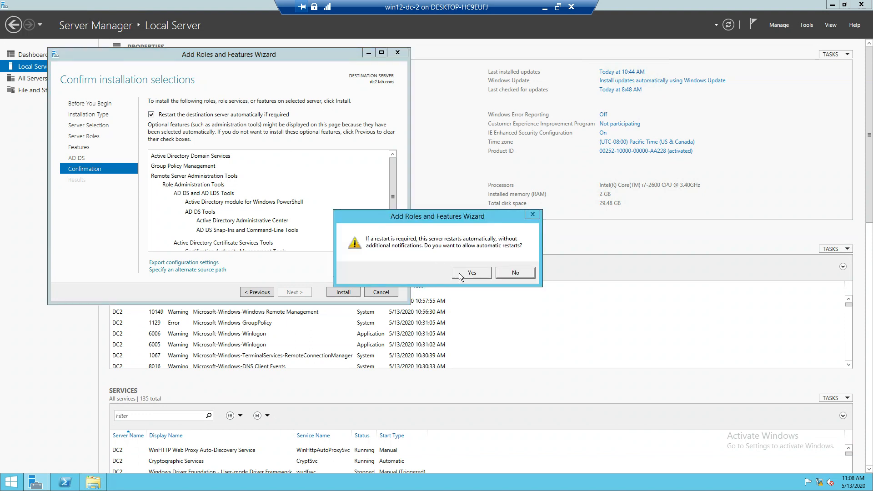
pyautogui.click(471, 273)
pyautogui.click(349, 292)
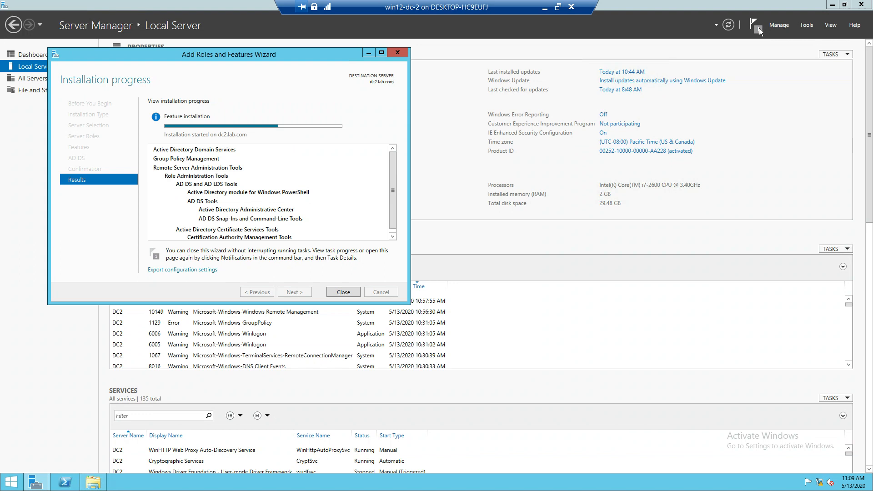
# Step: Open Task Manager in its detailed view beside the wizard and examine the server's CPU performance during the installation
pyautogui.rightClick(290, 484)
pyautogui.click(320, 452)
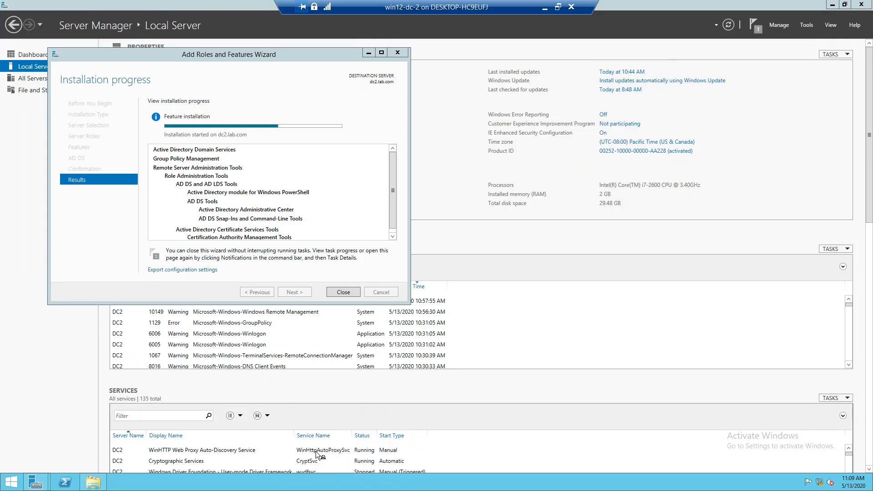
pyautogui.moveTo(153, 108); pyautogui.dragTo(496, 105)
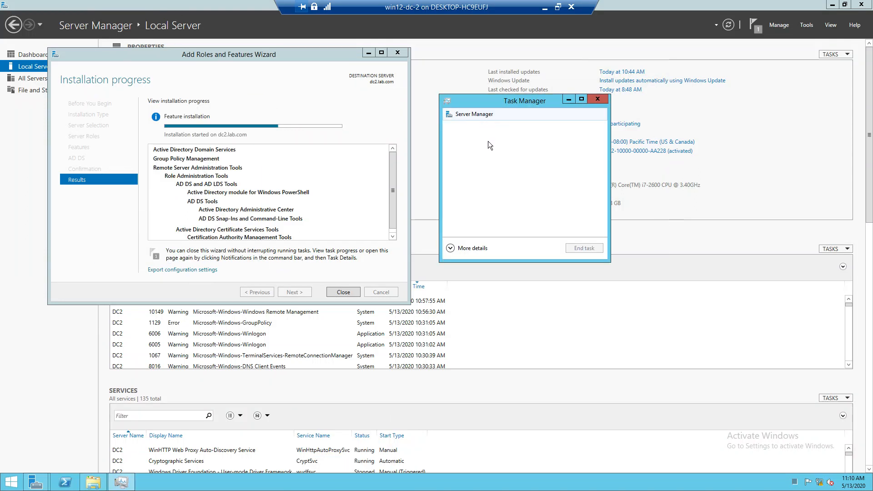
pyautogui.click(483, 250)
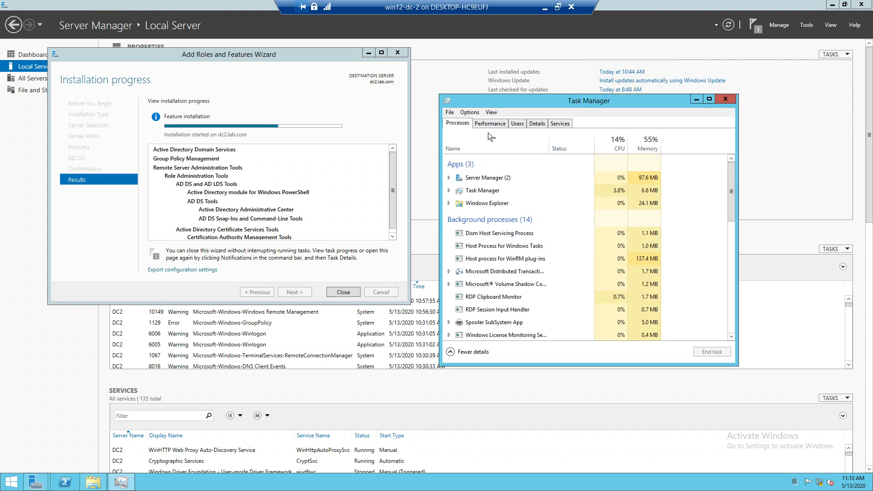
pyautogui.click(489, 124)
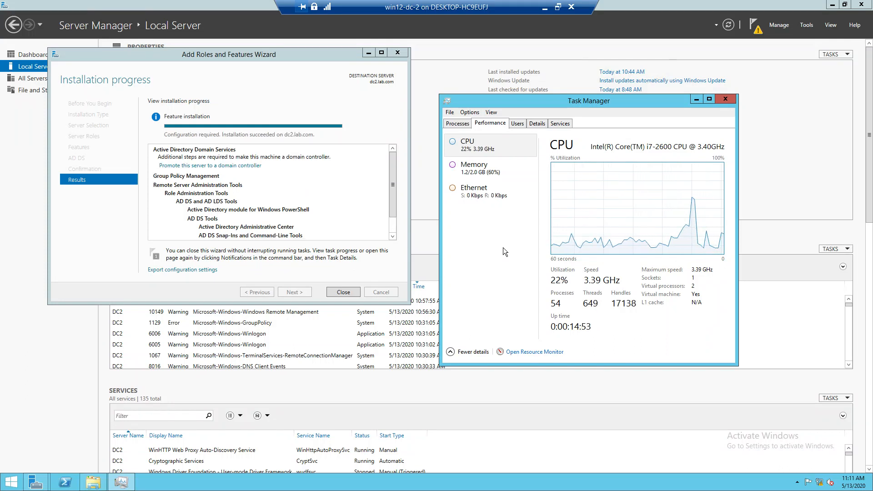
# Step: Close the role installation wizard and start promoting the server as an additional domain controller in the existing domain lab.com
pyautogui.click(346, 294)
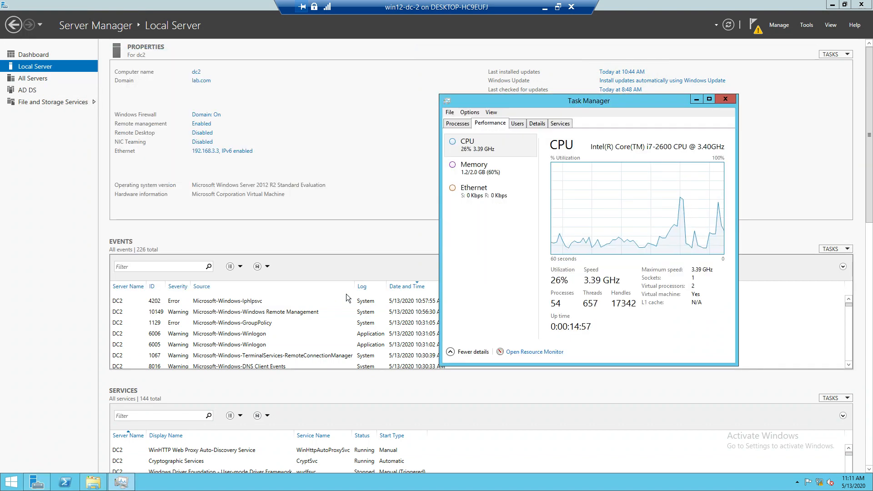
pyautogui.click(754, 33)
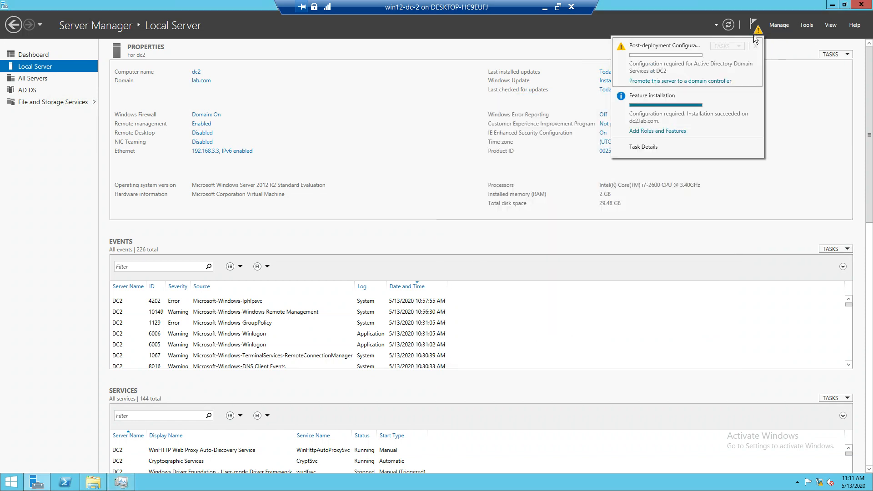
pyautogui.click(710, 82)
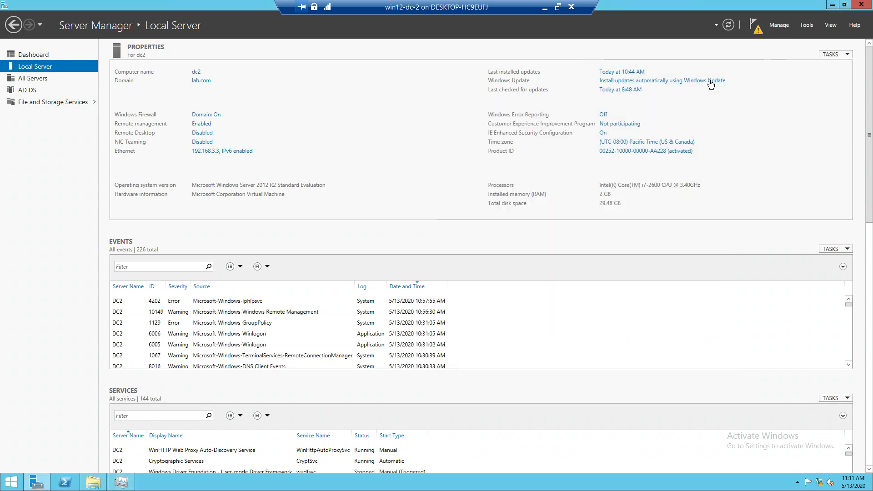
pyautogui.moveTo(213, 114); pyautogui.dragTo(394, 123)
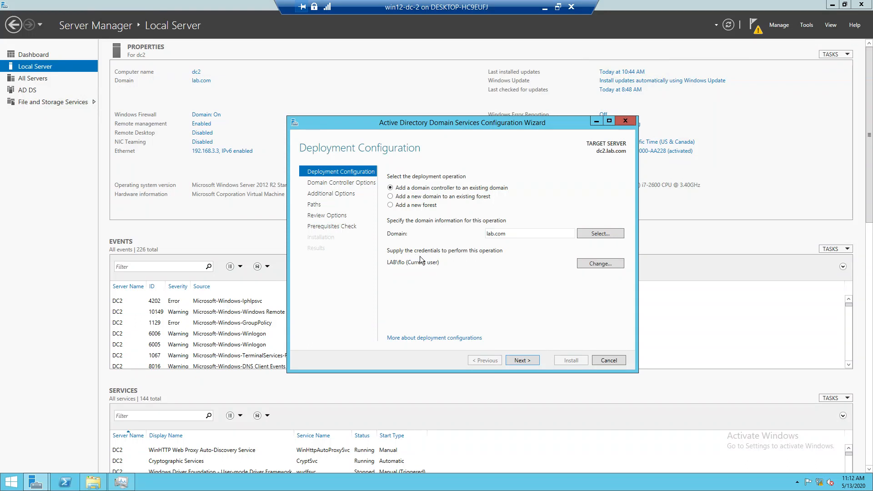
pyautogui.click(510, 359)
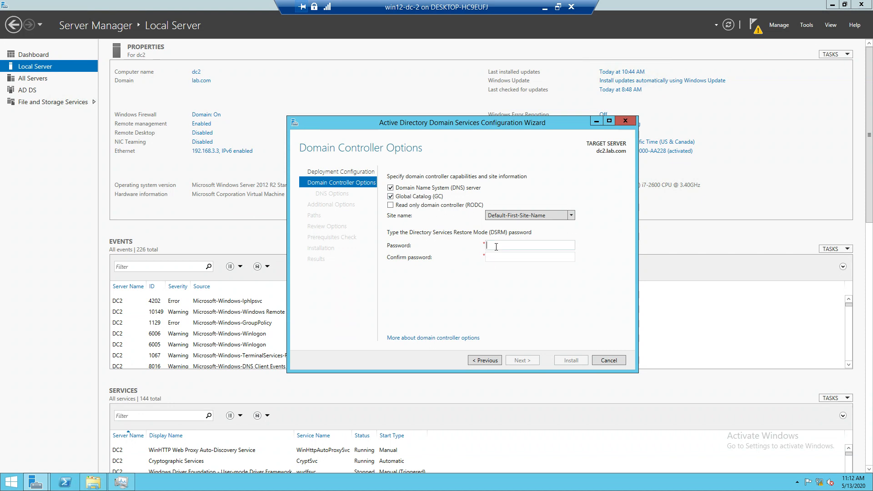
# Step: Enter and confirm the Directory Services Restore Mode password, keeping DNS server, Global Catalog and Default-First-Site-Name as the domain controller options
pyautogui.write('*********')
pyautogui.press('Tab')
pyautogui.write('*******')
pyautogui.write('*')
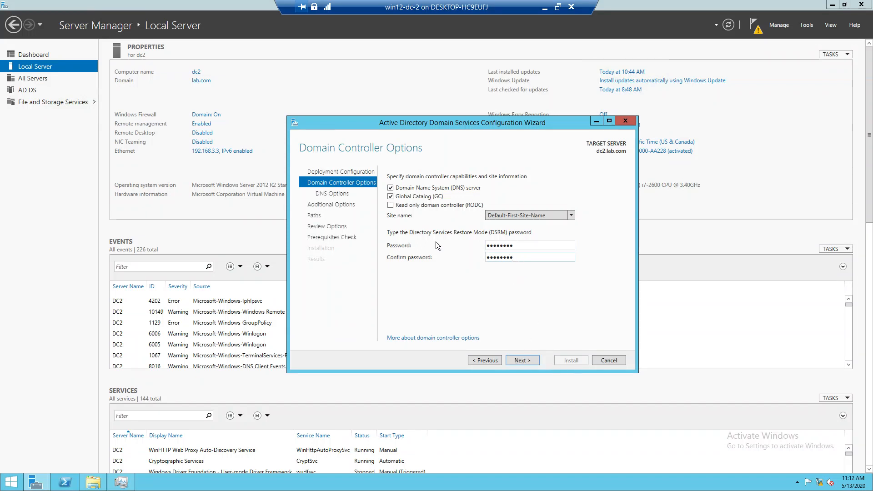
pyautogui.click(516, 359)
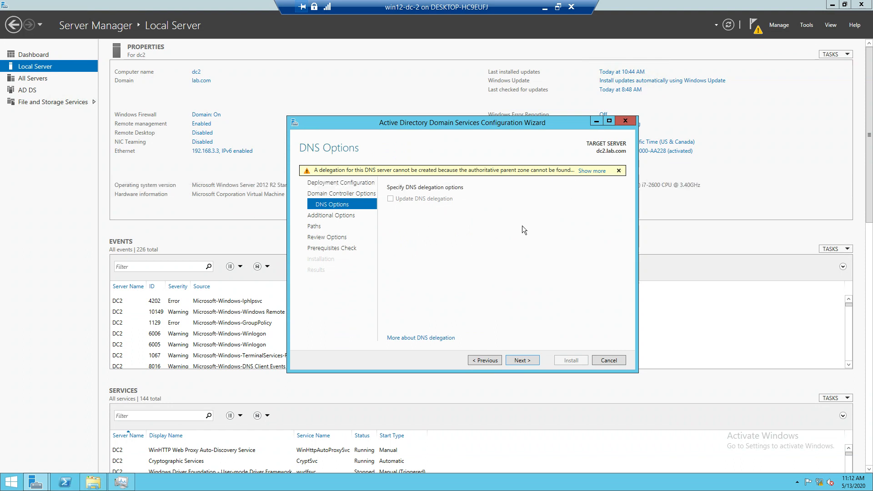
# Step: Accept the default DNS, replication and folder path options, and install the domain controller after the prerequisites check
pyautogui.click(531, 361)
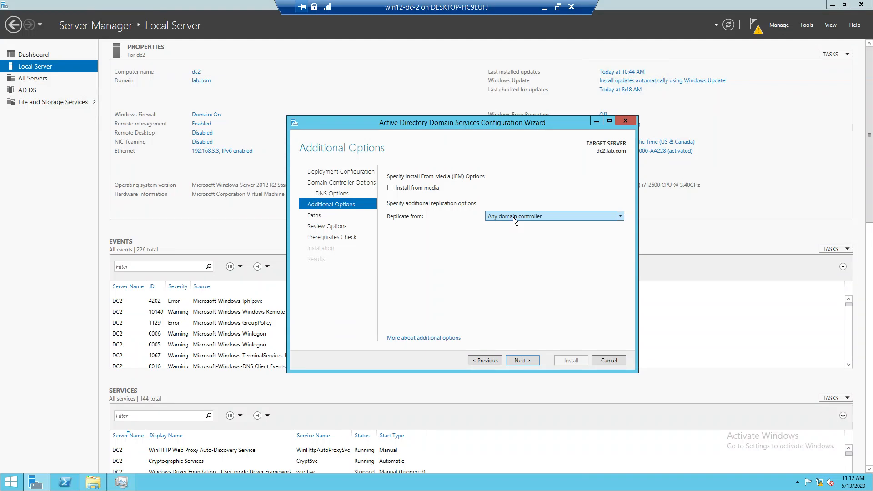
pyautogui.click(522, 360)
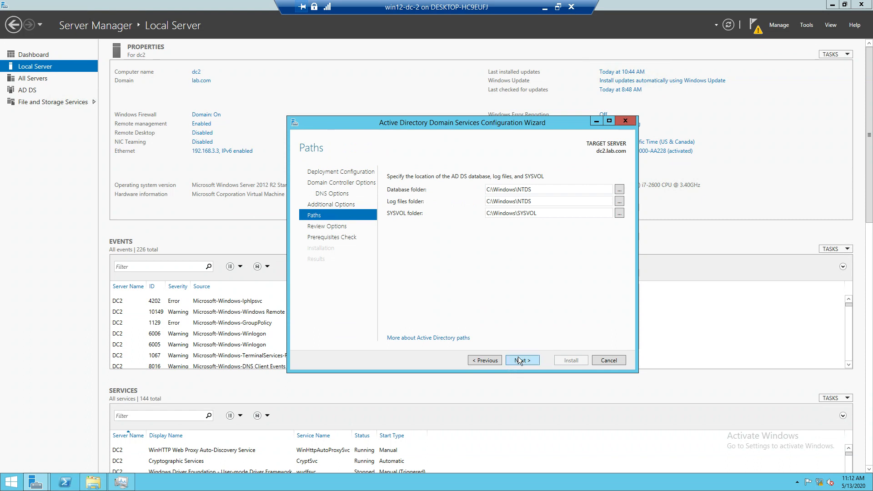
pyautogui.click(518, 360)
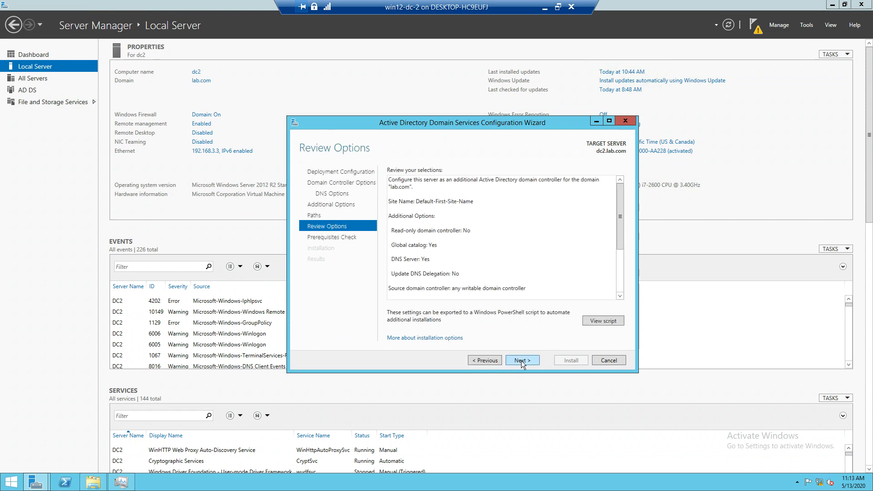
pyautogui.click(521, 360)
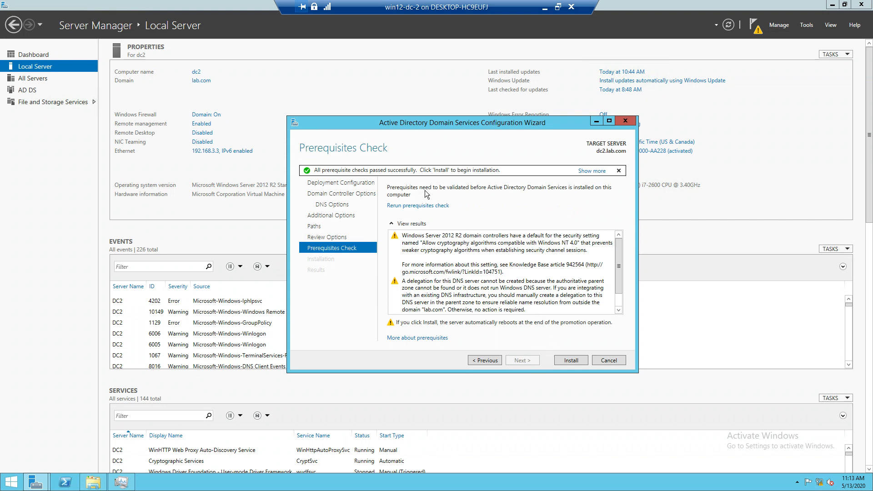
pyautogui.click(566, 362)
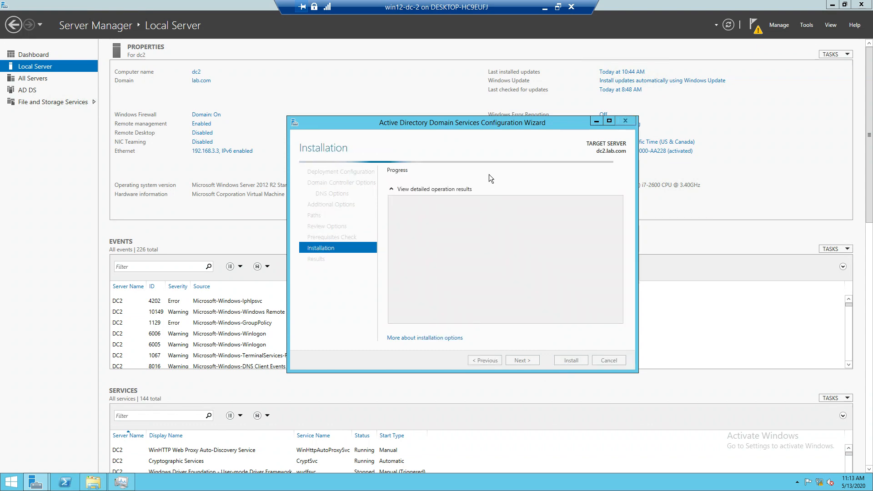
pyautogui.moveTo(468, 124); pyautogui.dragTo(260, 103)
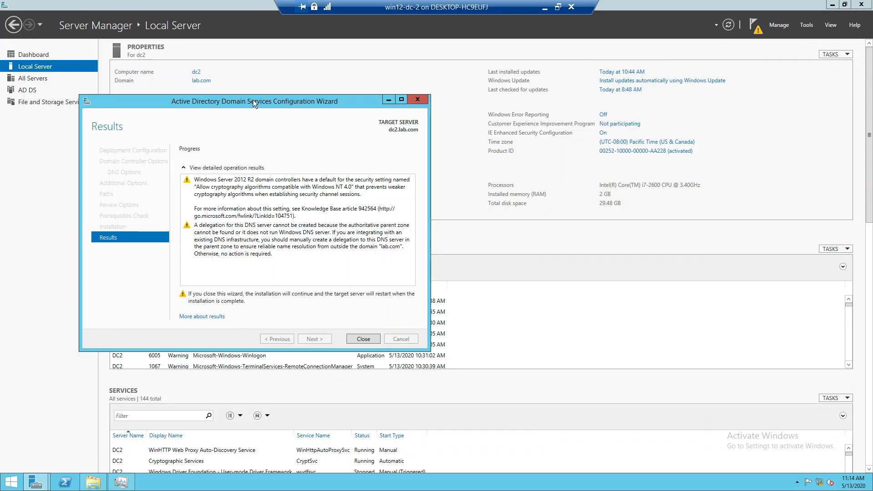
# Step: Close the configuration wizard, dismiss the restart notice and check the post-deployment notifications in Server Manager
pyautogui.click(363, 340)
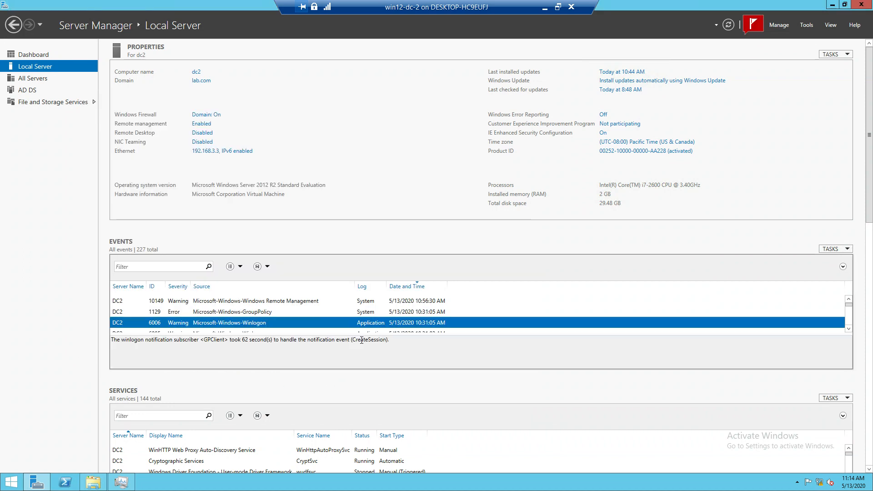
pyautogui.click(748, 30)
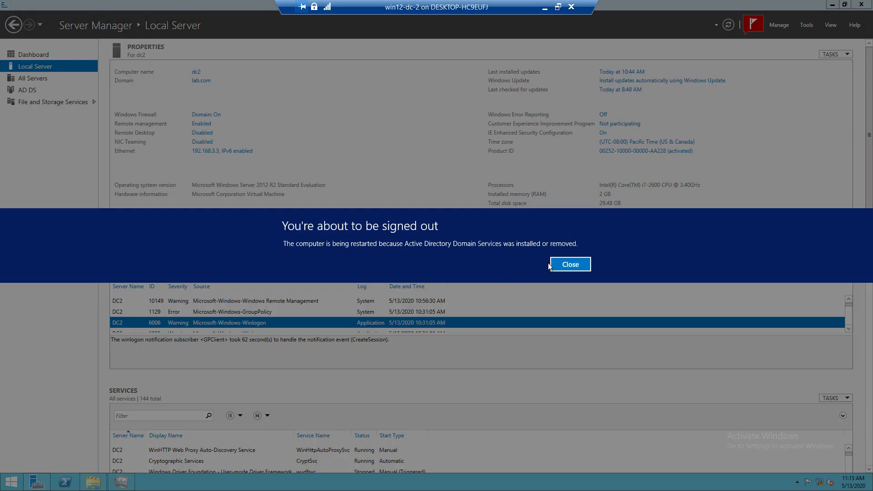
pyautogui.click(568, 265)
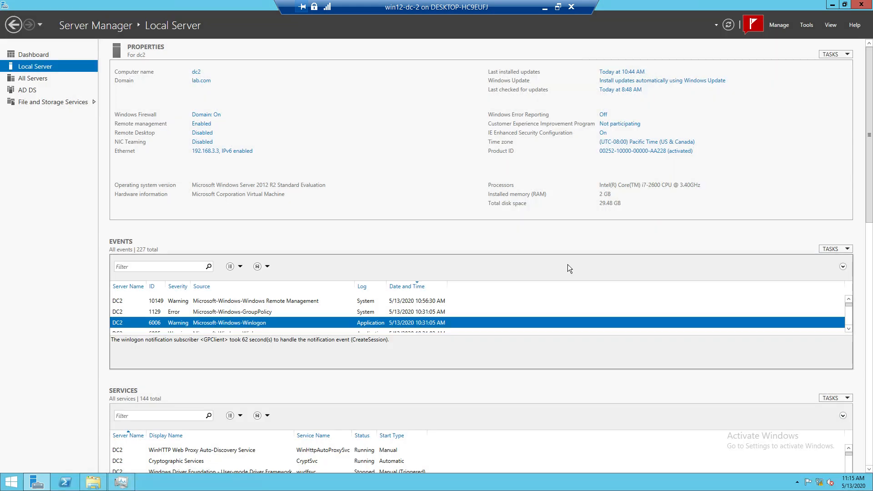
pyautogui.click(757, 28)
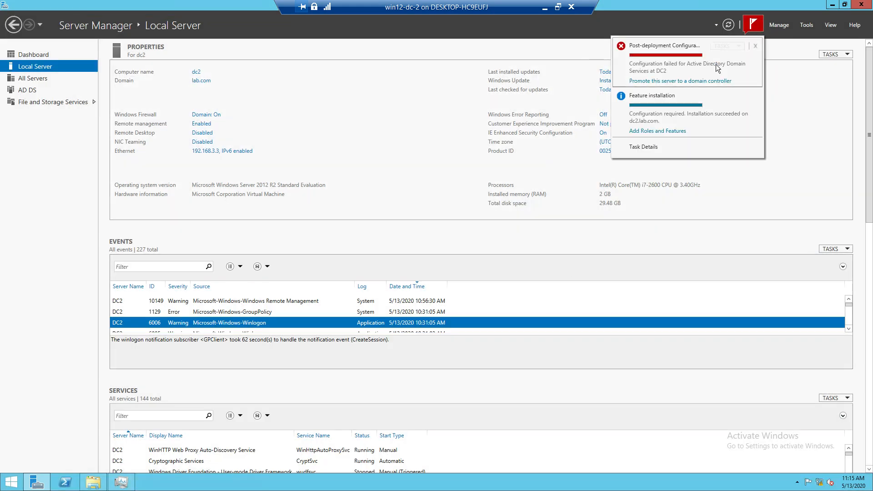
pyautogui.click(195, 386)
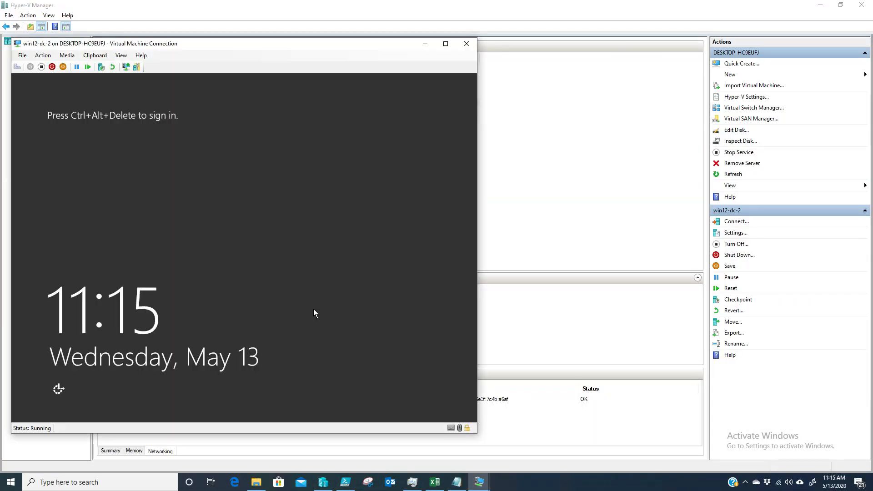
# Step: Send Ctrl+Alt+Delete to the restarted win12-dc-2 virtual machine to reach its account selection, and show the connection full screen
pyautogui.click(452, 44)
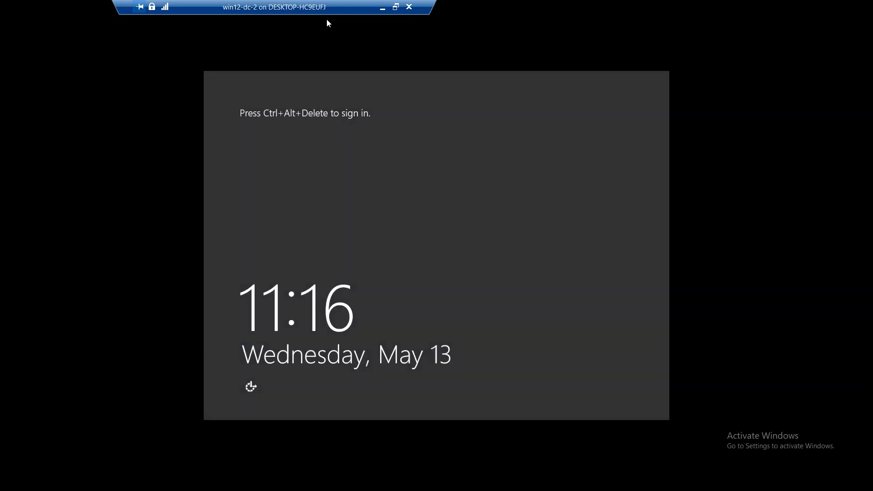
pyautogui.click(395, 7)
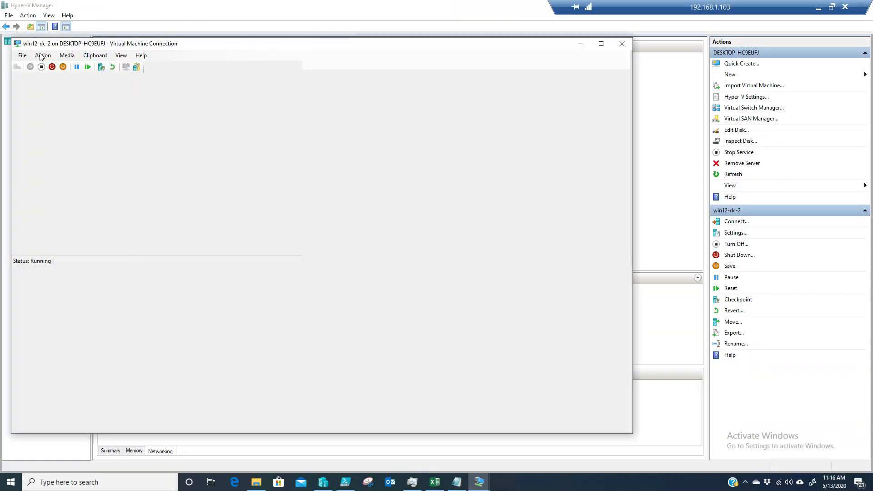
pyautogui.click(41, 55)
pyautogui.click(40, 55)
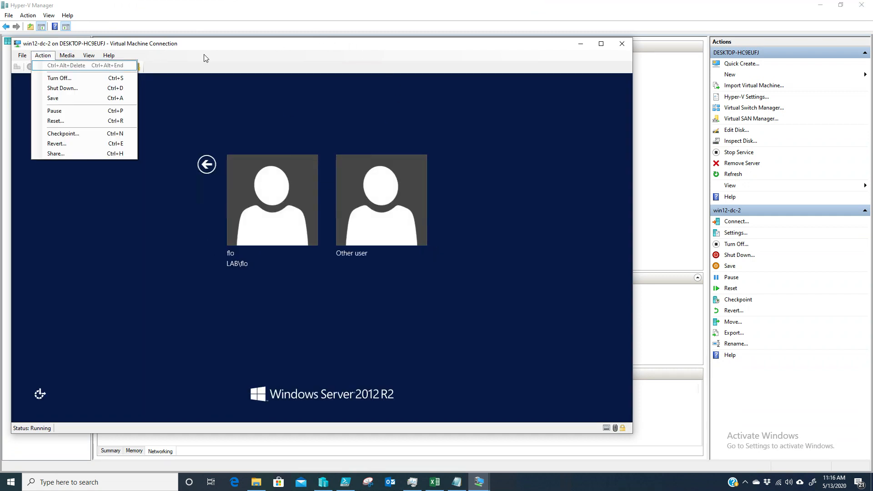
pyautogui.doubleClick(181, 45)
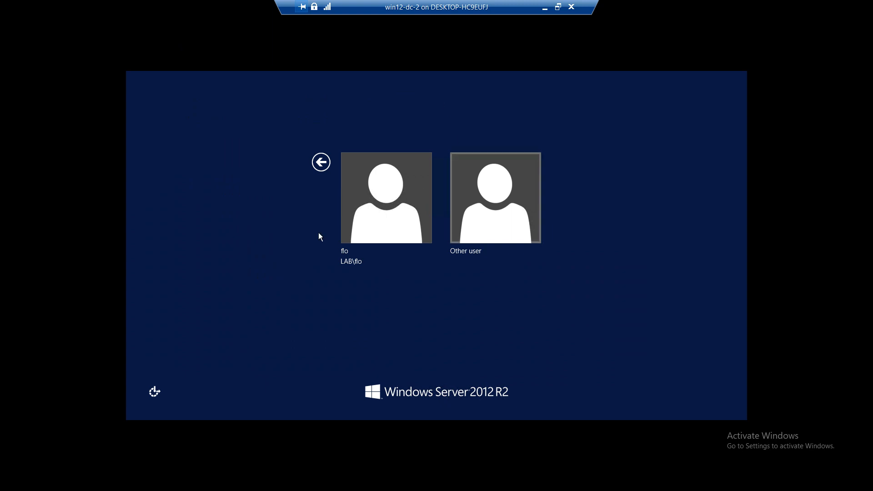
pyautogui.moveTo(418, 5); pyautogui.dragTo(295, 4)
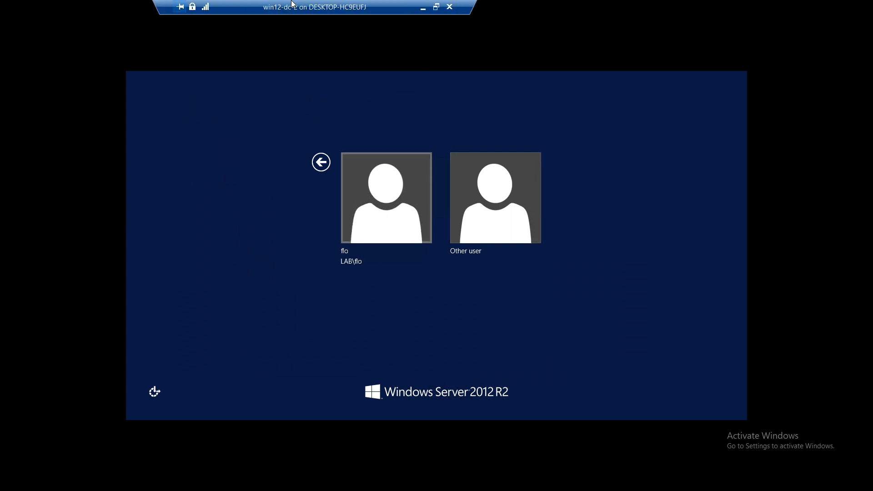
# Step: Sign in to the server with the existing LAB domain user account by entering the account password
pyautogui.click(364, 222)
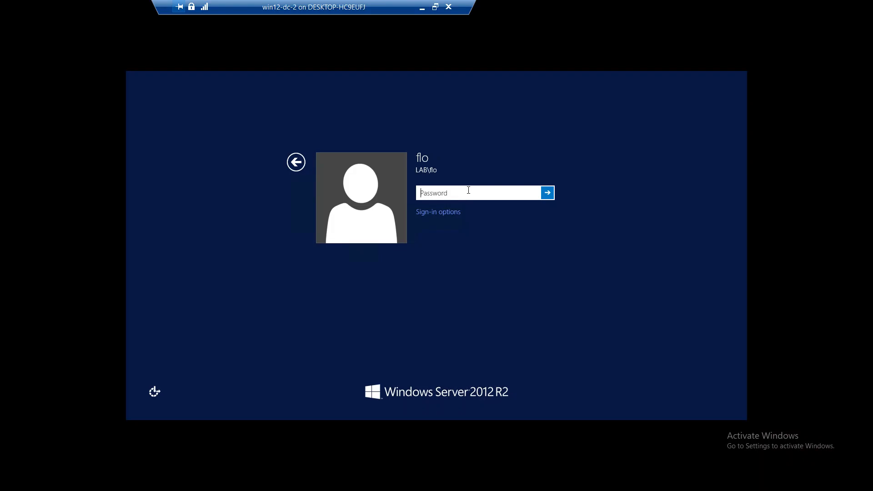
pyautogui.write('**********')
pyautogui.press('Return')
pyautogui.press('Return')
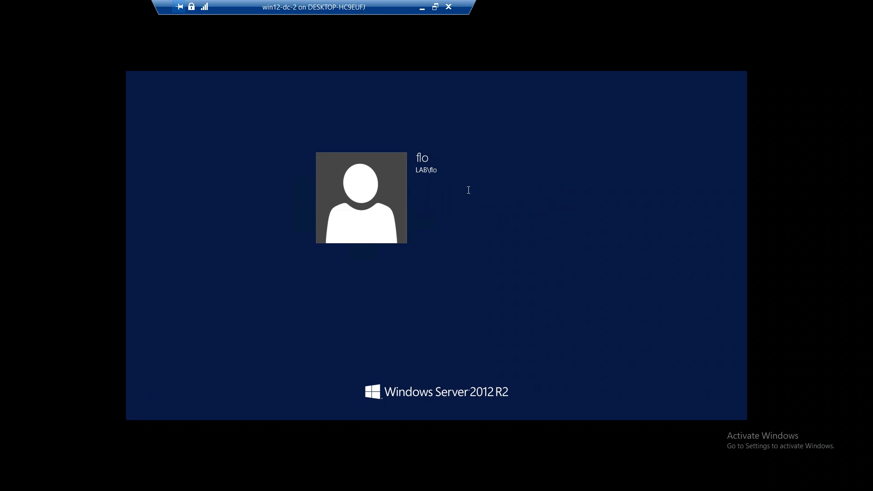
pyautogui.write('*******')
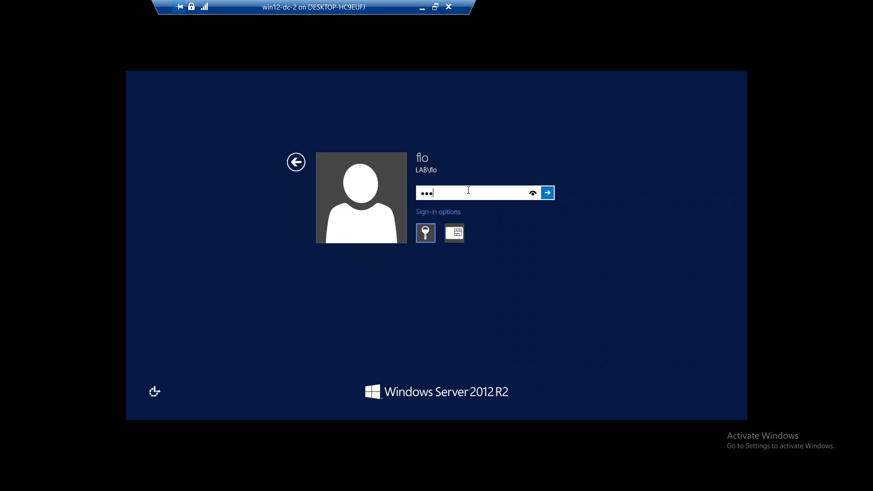
pyautogui.press('Return')
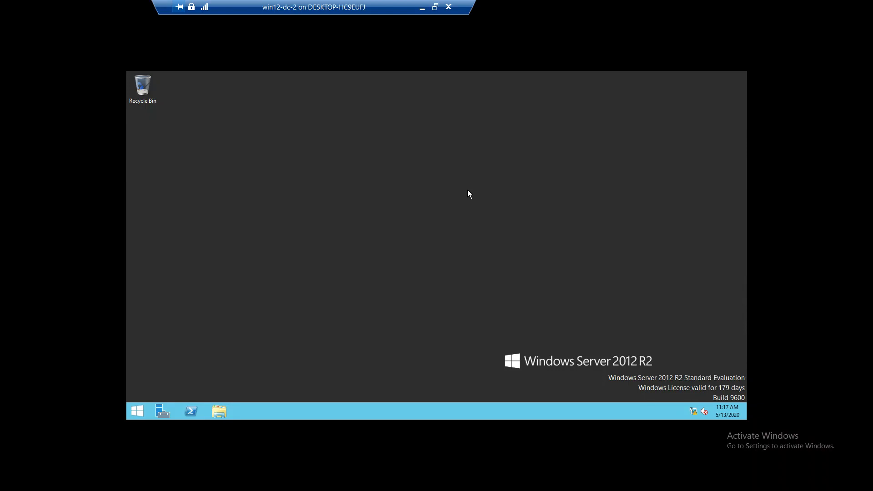
# Step: Start Server Manager on dc2 and open the Active Directory Users and Computers console
pyautogui.click(153, 412)
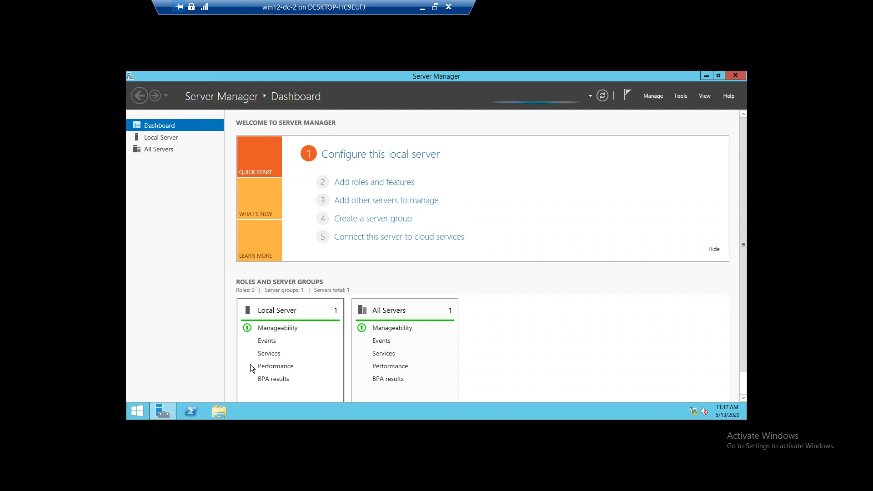
pyautogui.click(681, 96)
pyautogui.click(681, 95)
pyautogui.click(681, 96)
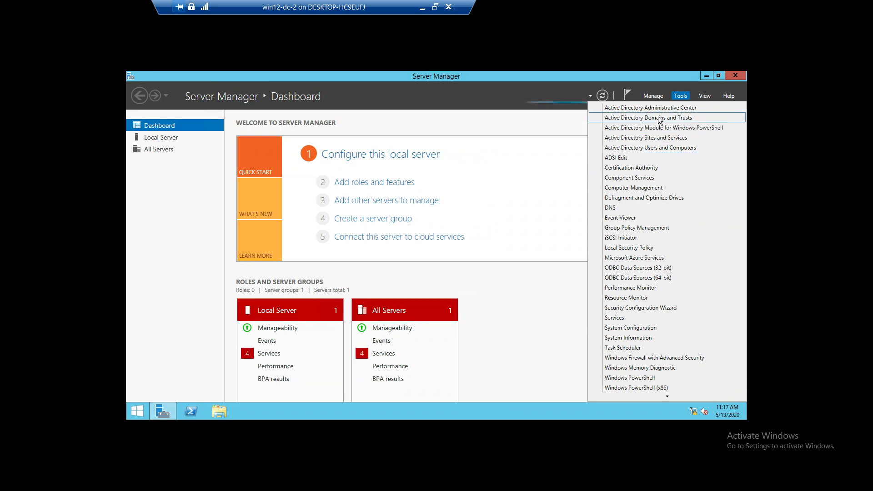
pyautogui.click(650, 148)
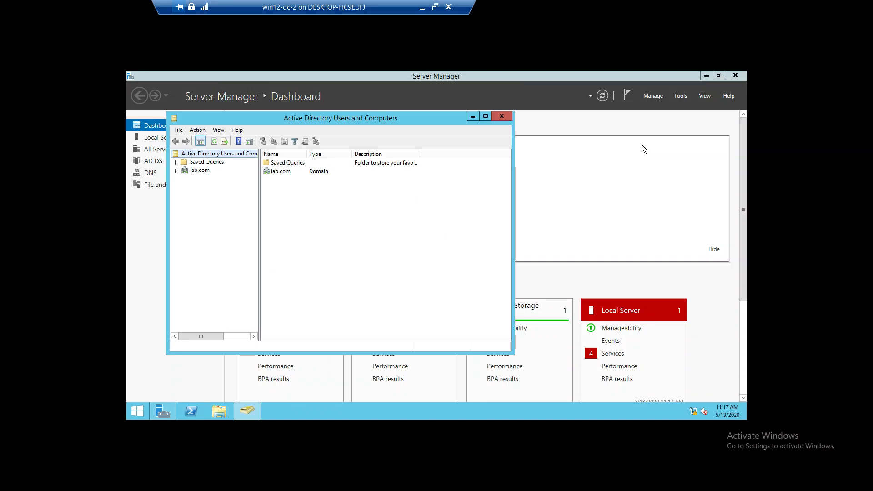
# Step: Maximize the console, expand lab.com and examine the entries in the Domain Controllers and Employees organizational units
pyautogui.click(176, 170)
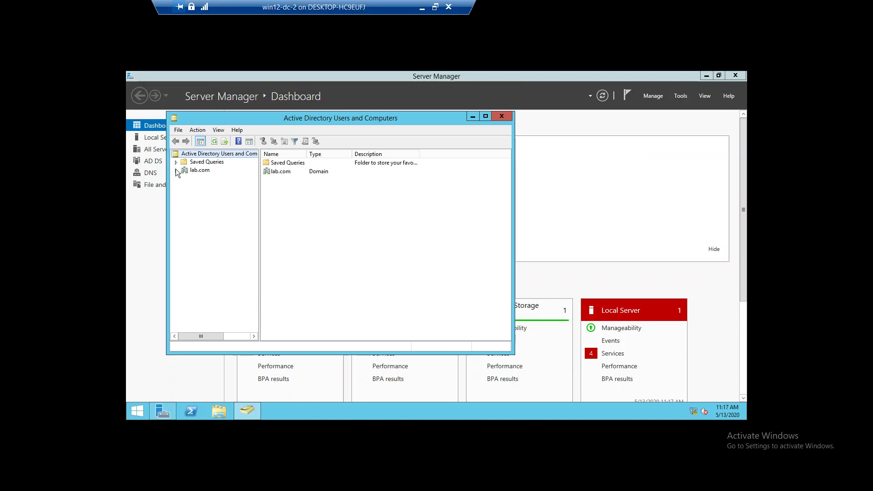
pyautogui.doubleClick(261, 119)
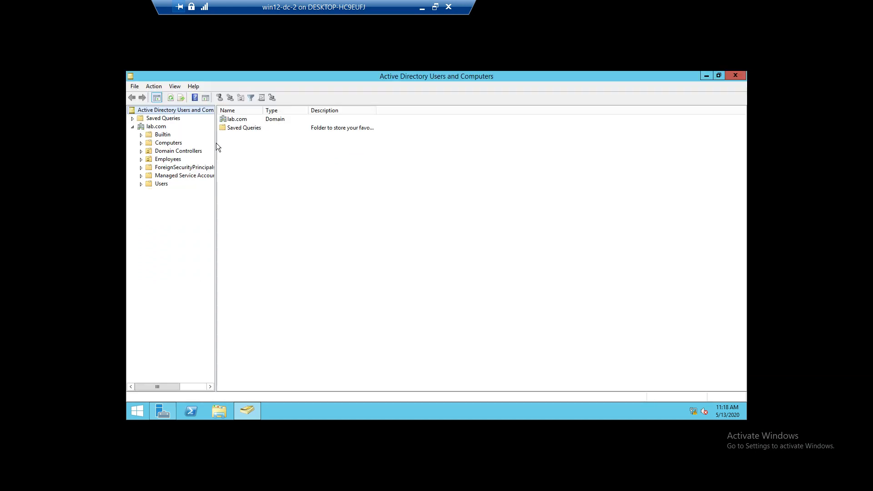
pyautogui.click(167, 155)
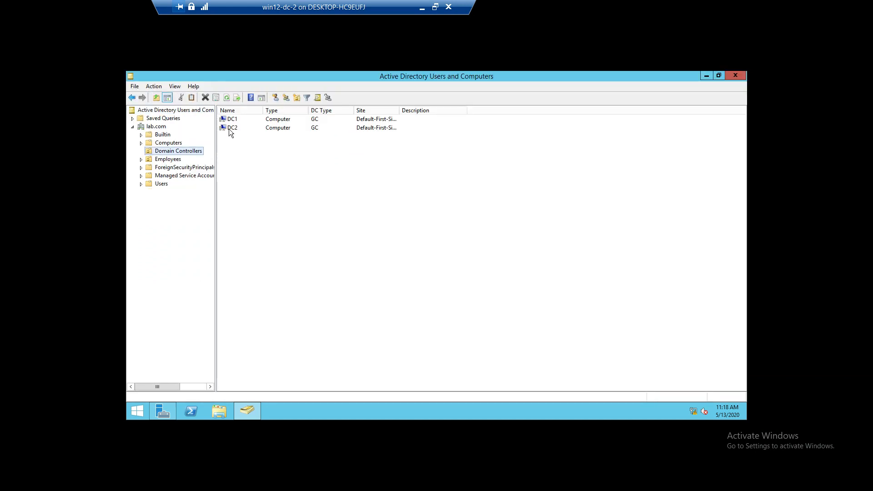
pyautogui.click(228, 129)
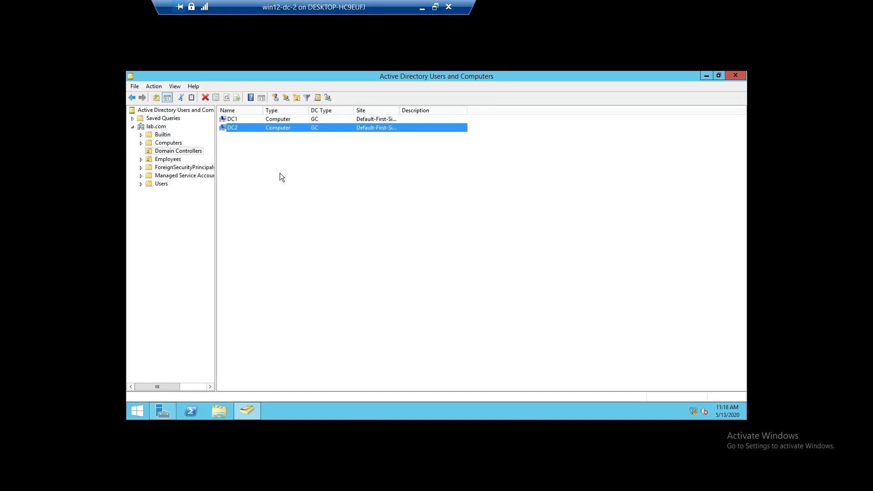
pyautogui.click(174, 159)
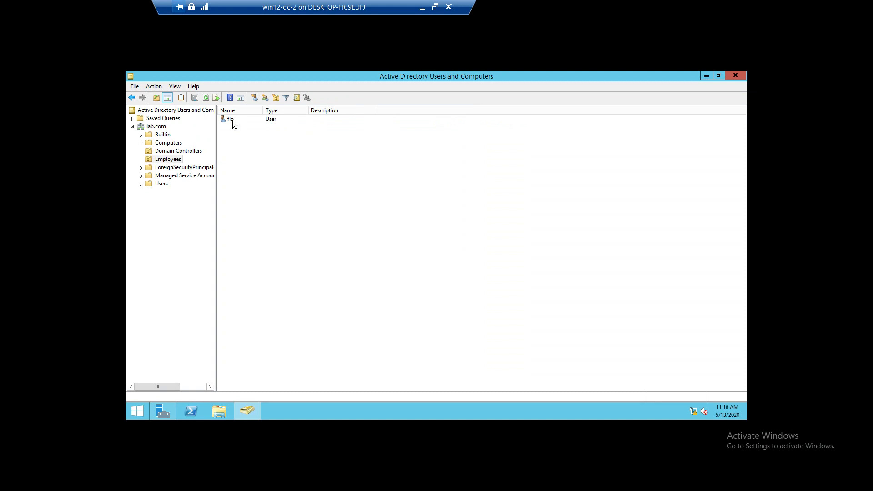
pyautogui.click(232, 120)
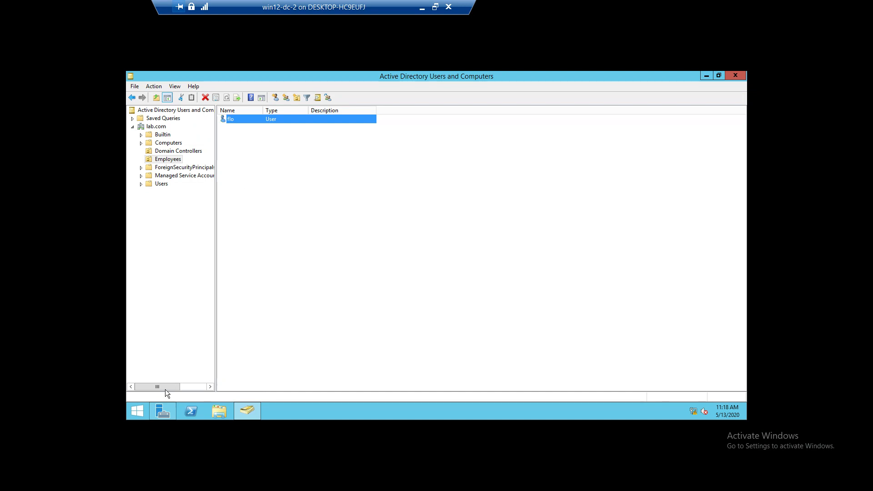
# Step: Return to Server Manager and open the Active Directory Sites and Services console
pyautogui.click(158, 410)
pyautogui.click(675, 97)
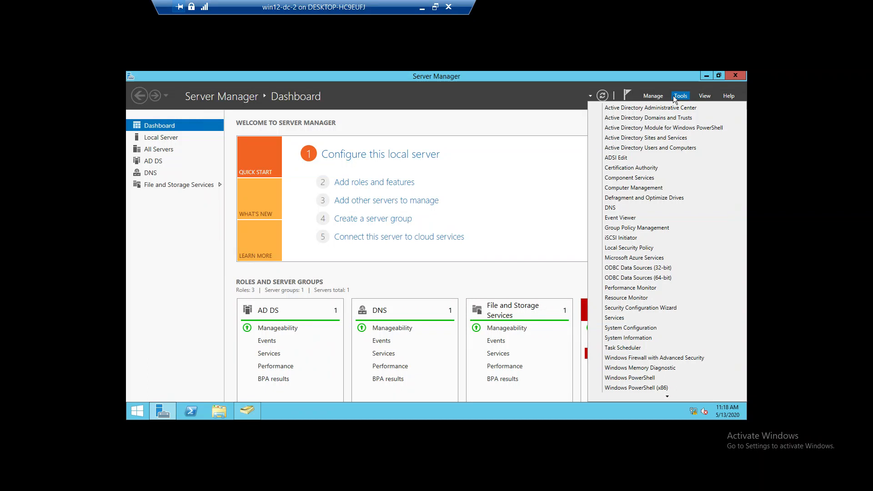
pyautogui.click(648, 138)
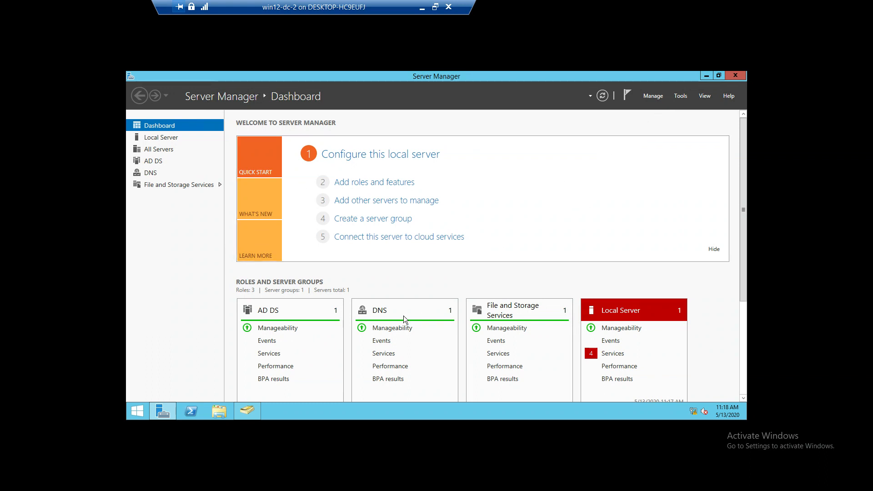
pyautogui.click(681, 96)
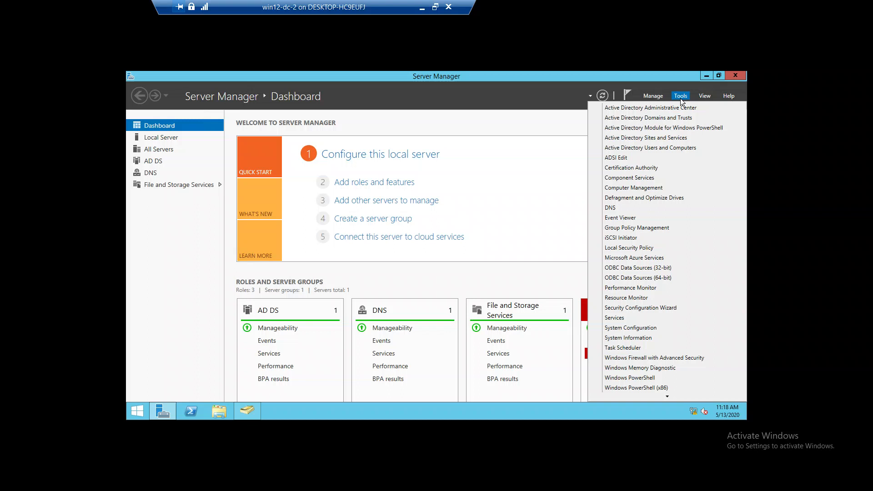
pyautogui.click(660, 140)
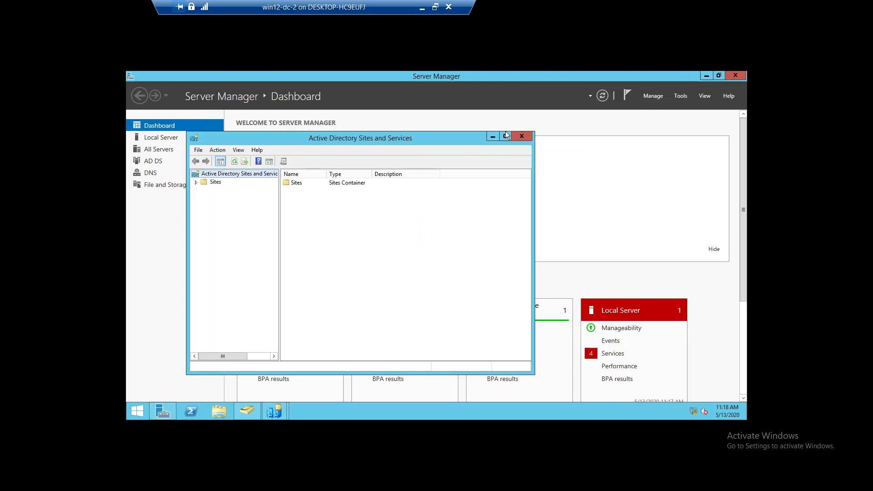
# Step: Maximize the console, widen its tree and expand Default-First-Site-Name down to the NTDS Settings of DC1 and DC2
pyautogui.click(506, 136)
pyautogui.click(135, 118)
pyautogui.click(141, 143)
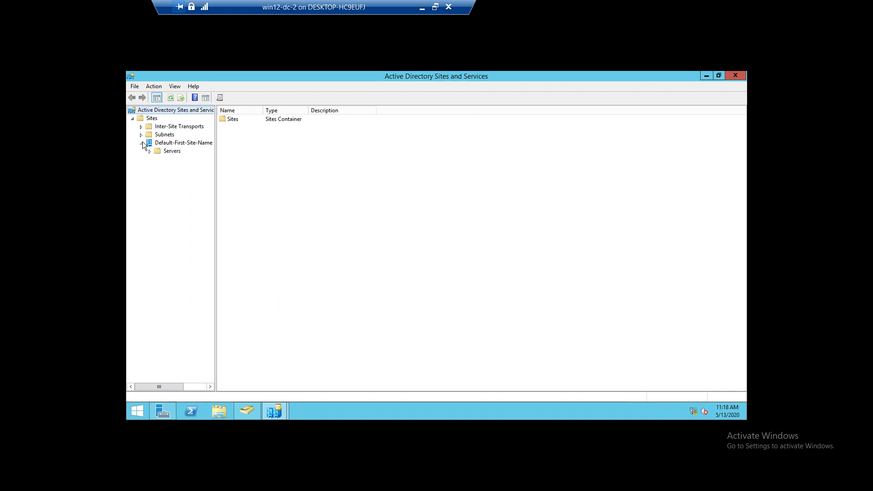
pyautogui.click(149, 151)
pyautogui.moveTo(217, 196); pyautogui.dragTo(269, 193)
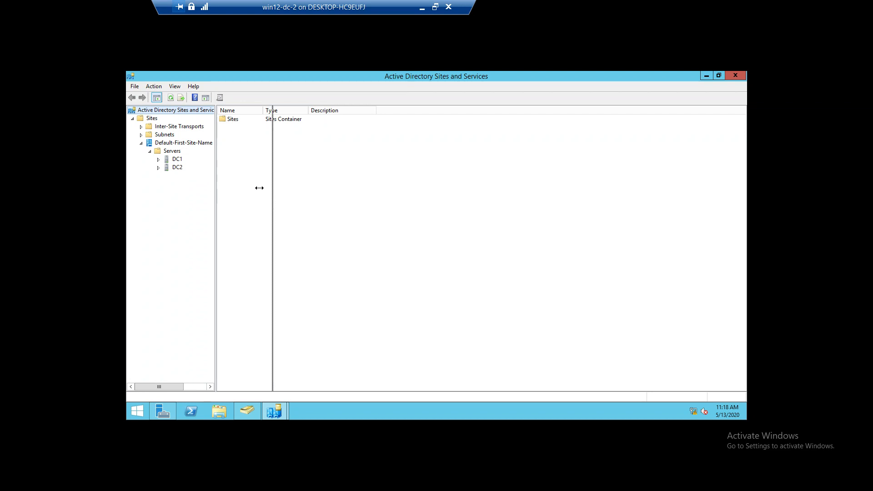
pyautogui.click(159, 168)
pyautogui.click(158, 159)
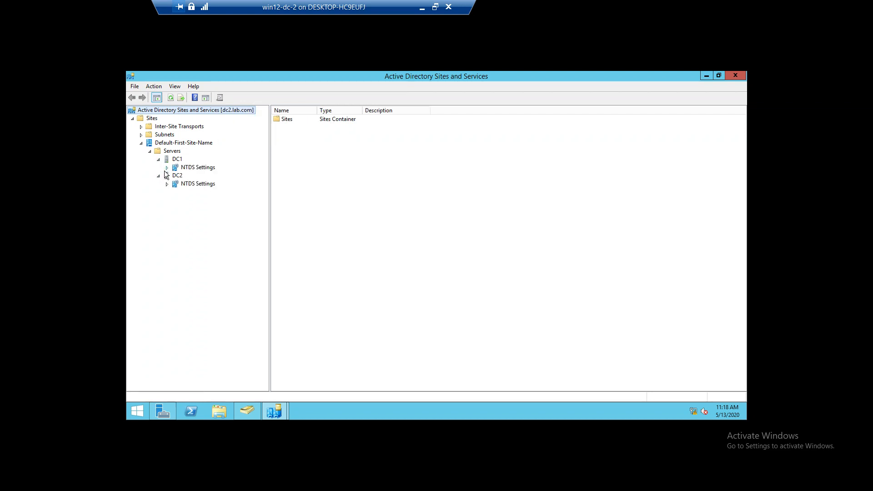
# Step: Request replication of the configuration from DC1 through its NTDS Settings and dismiss the resulting message
pyautogui.click(196, 167)
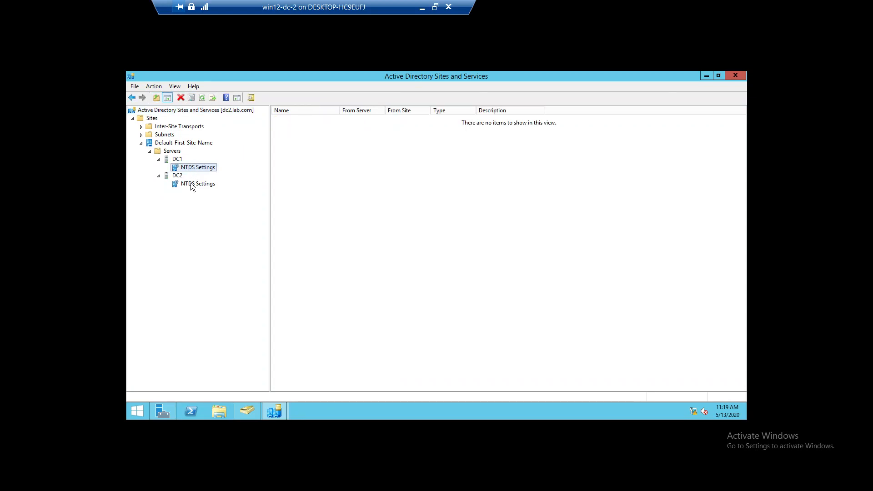
pyautogui.click(188, 169)
pyautogui.rightClick(188, 169)
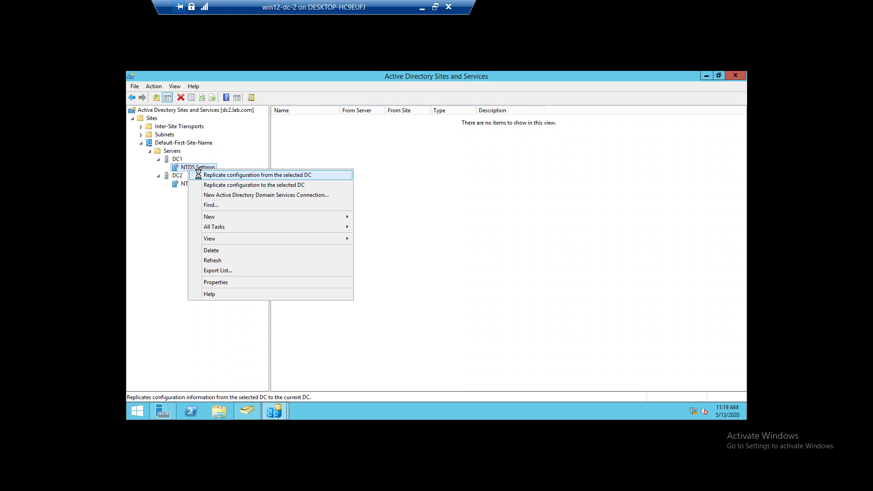
pyautogui.click(200, 175)
pyautogui.click(500, 276)
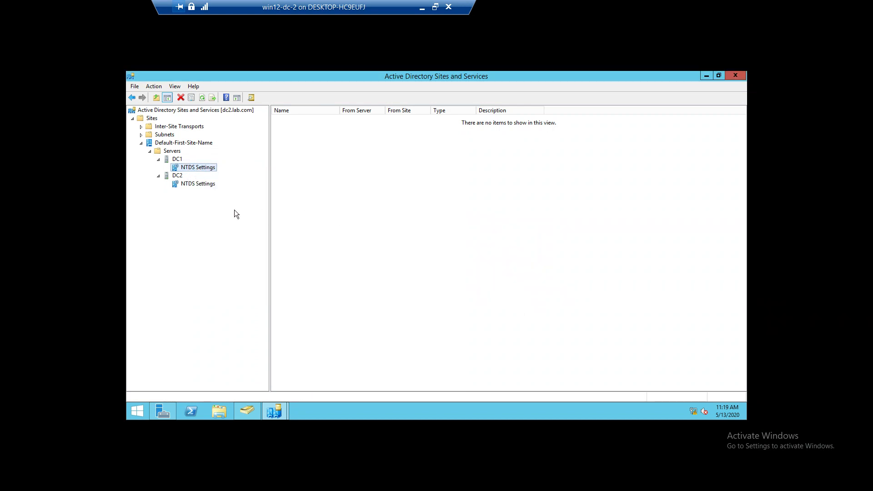
# Step: Check the replication connections listed under the NTDS Settings of DC1 and DC2
pyautogui.click(177, 160)
pyautogui.click(187, 168)
pyautogui.click(193, 183)
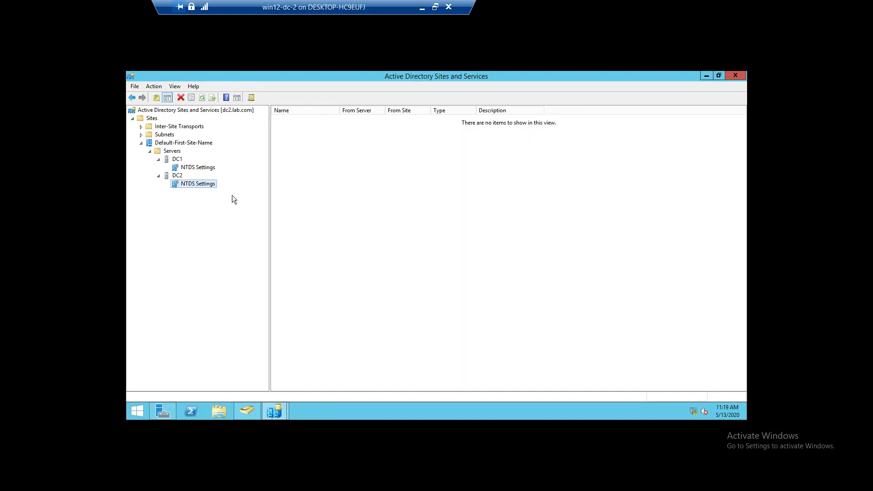